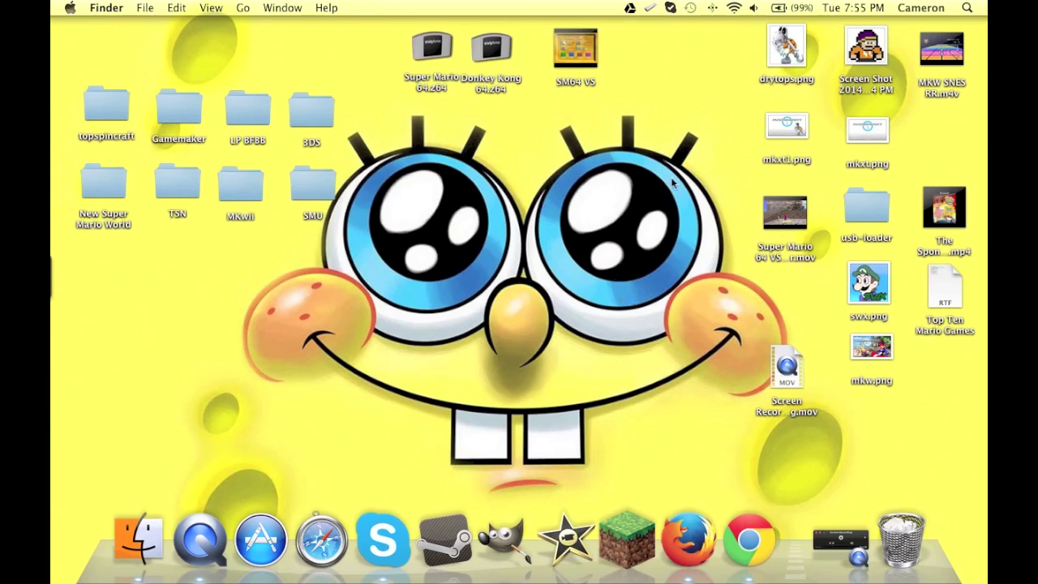
Open the WJoy menu-bar menu showing Begin Discovery and the enabled Autostart option.
click(649, 8)
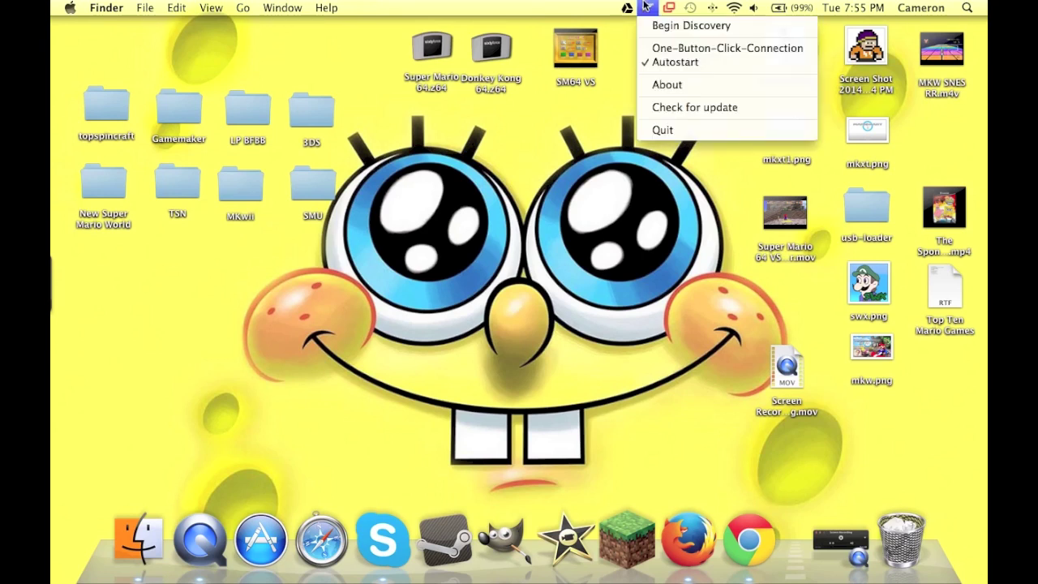
Reopen the WJoy menu and run Begin Discovery to pair the Wiimote controller.
click(591, 140)
click(646, 10)
click(676, 28)
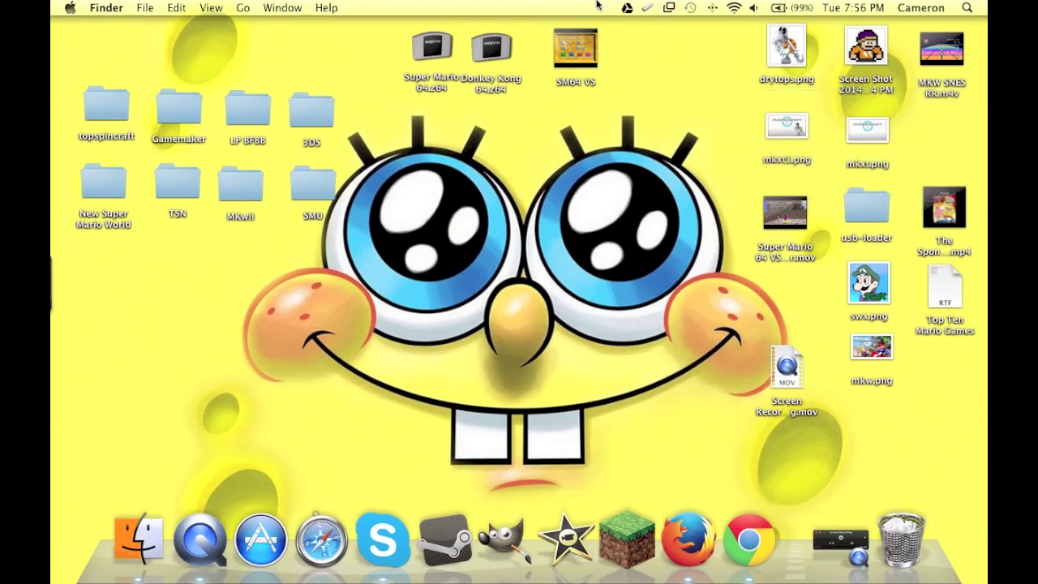
Open a Finder window on the Applications folder and launch sixtyforce.
right_click(151, 541)
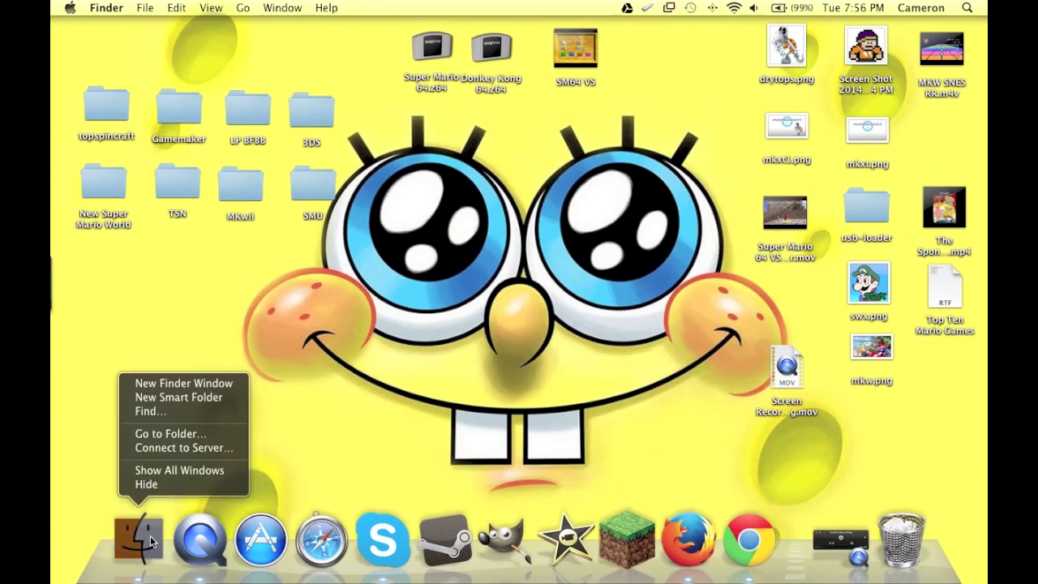
click(151, 542)
click(150, 542)
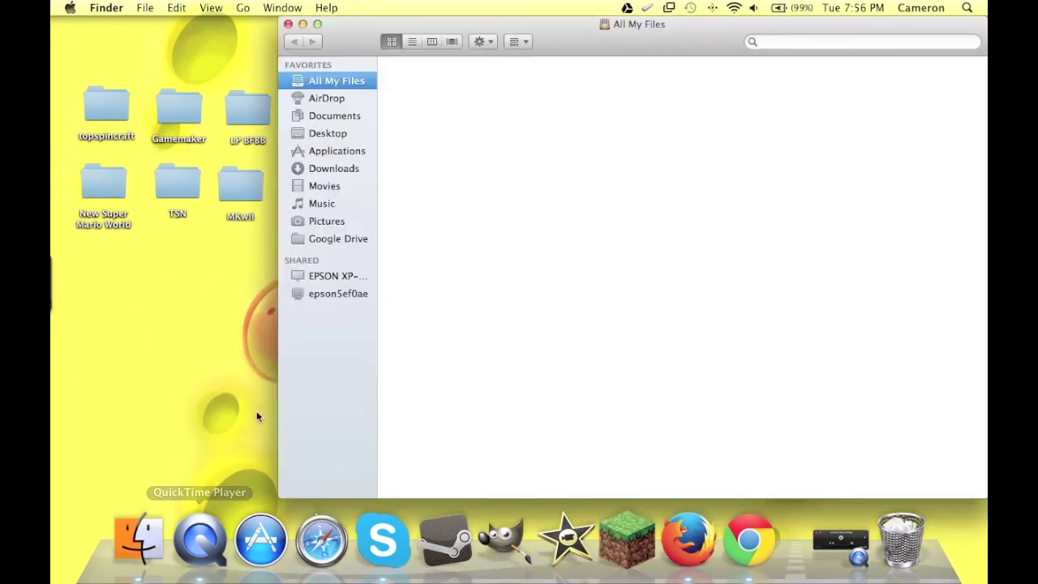
click(332, 151)
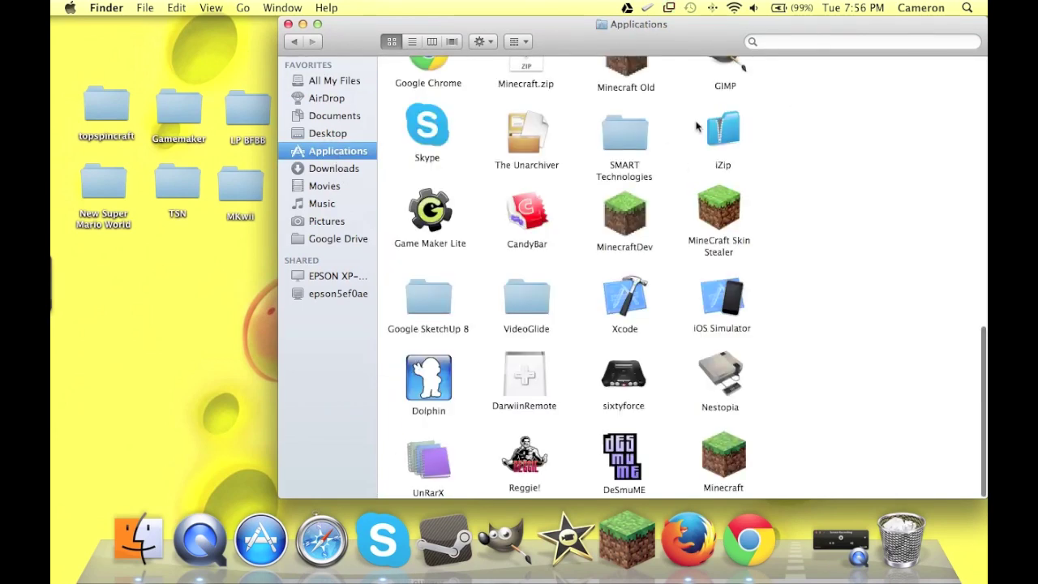
double_click(625, 369)
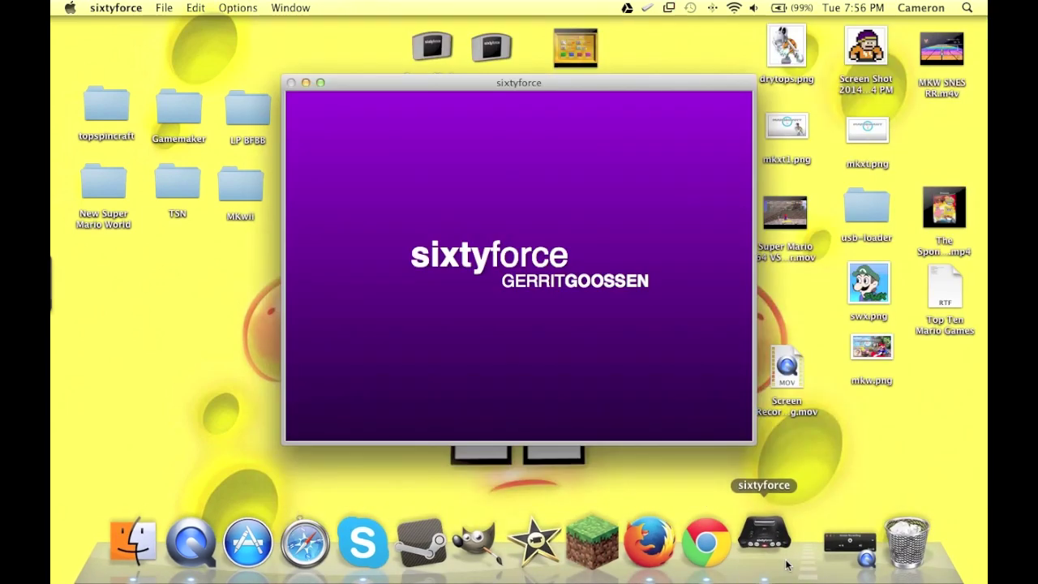
Open sixtyforce's Configure Controllers and begin configuring the Wiimote's buttons.
click(119, 7)
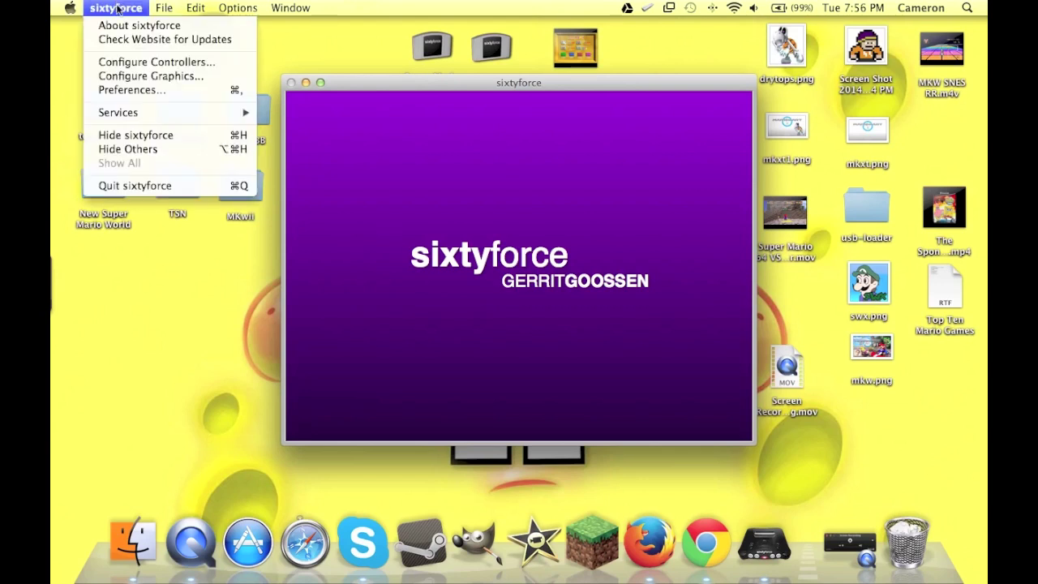
click(145, 70)
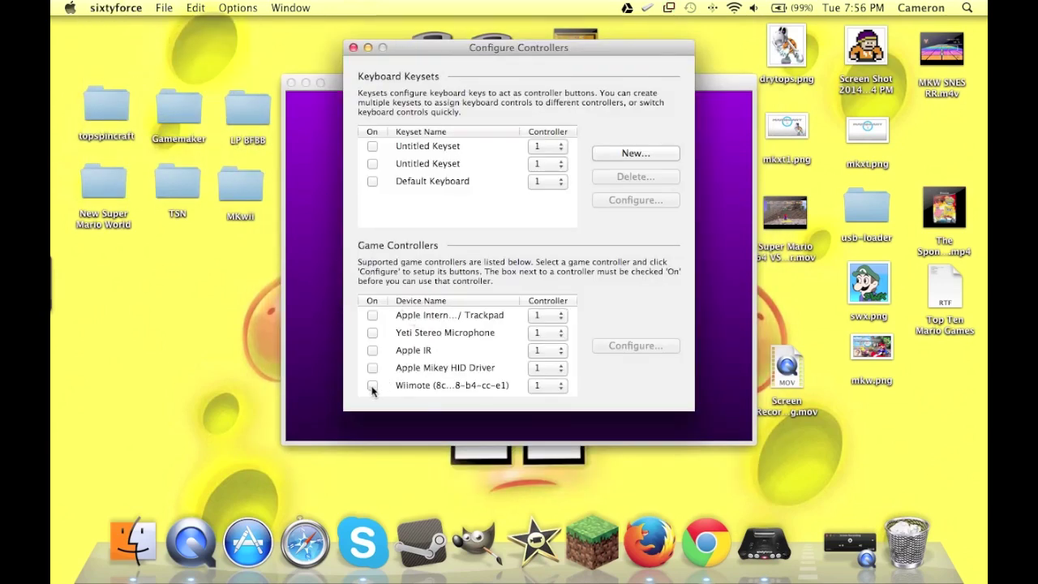
click(422, 388)
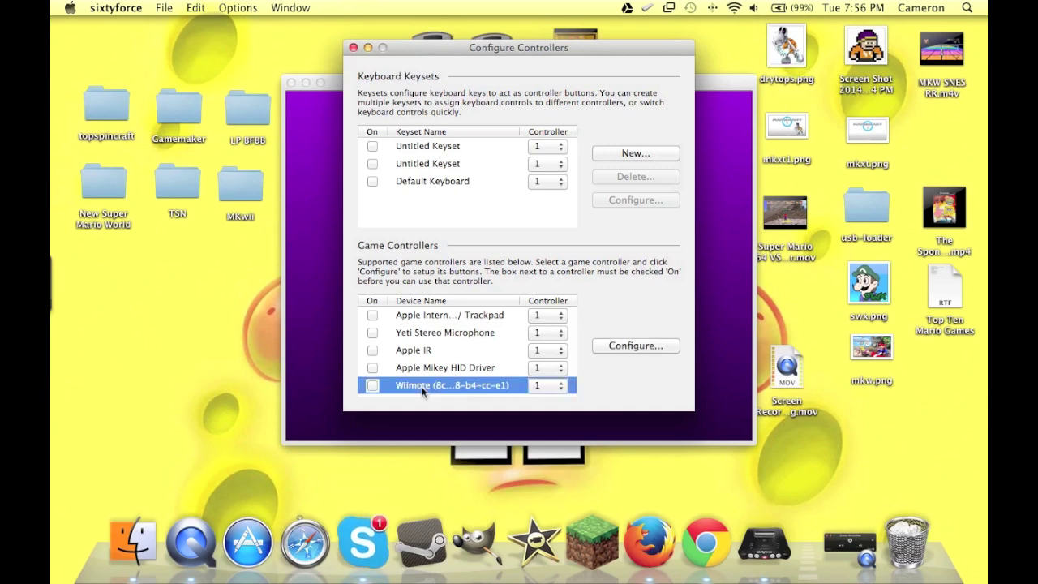
click(623, 346)
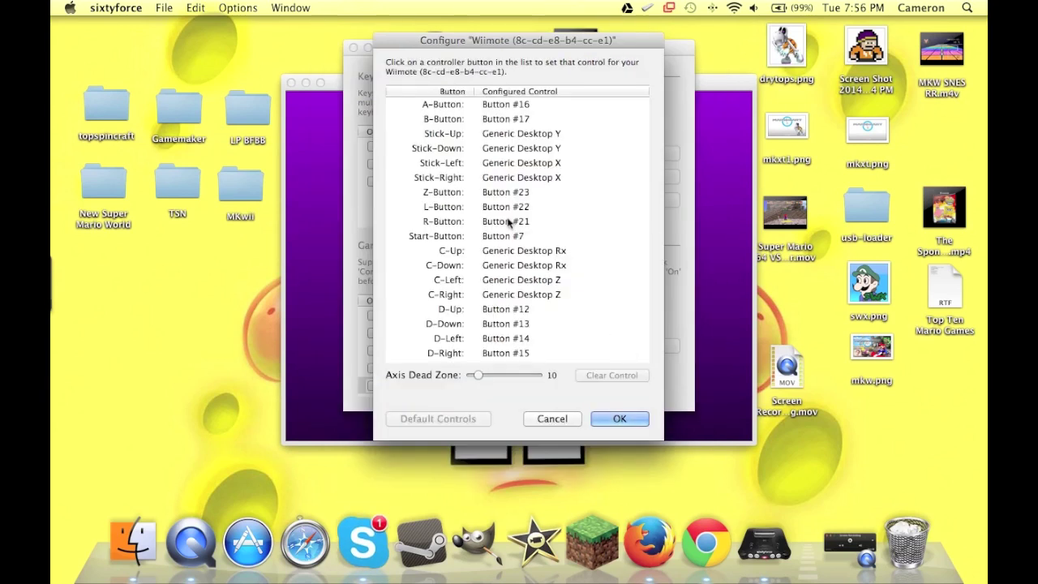
Remap Stick-Right, Z-Button and C-Right, save with OK, and close the controller window.
click(531, 178)
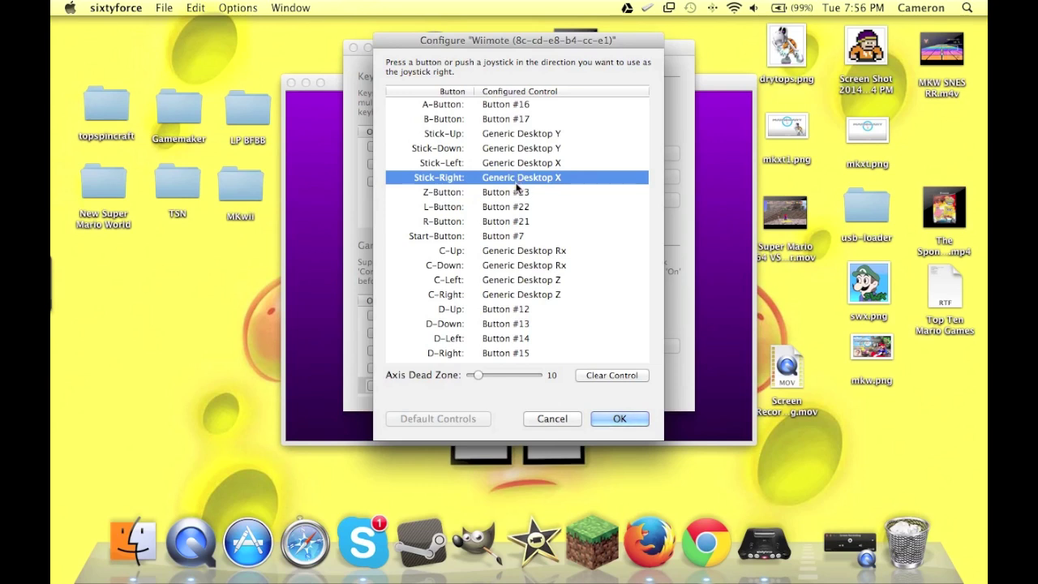
click(532, 192)
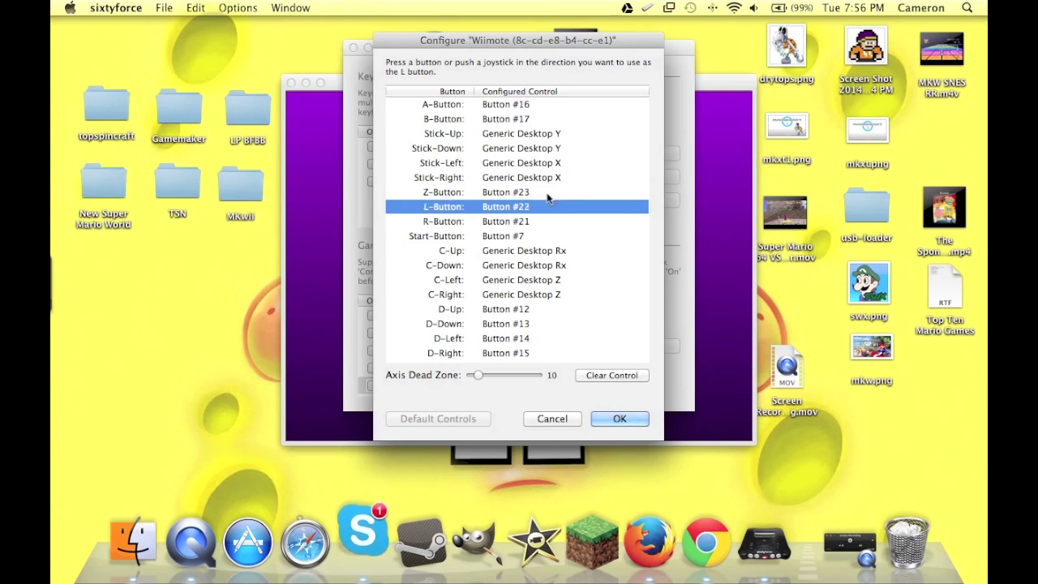
click(547, 195)
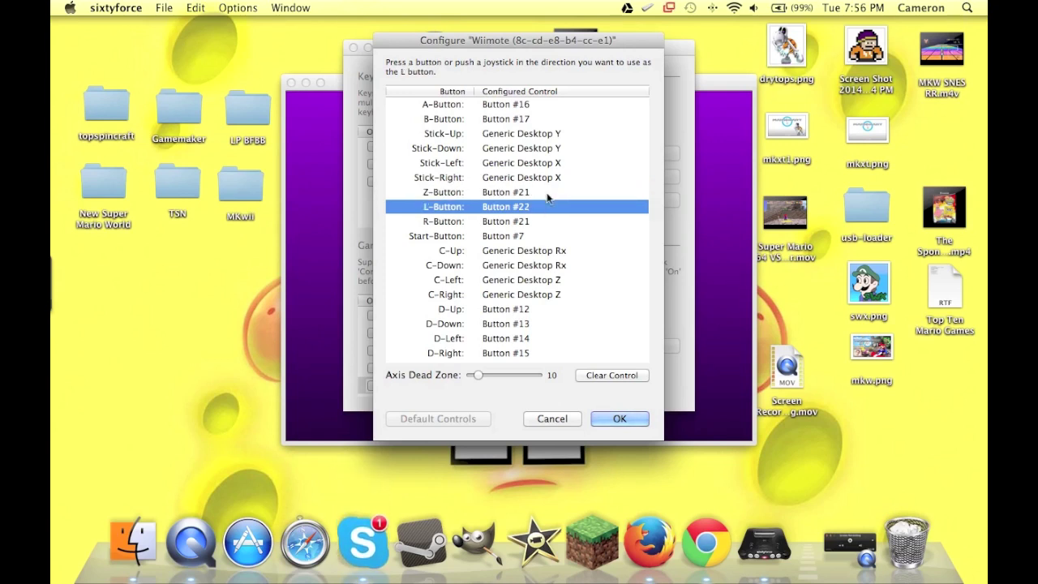
click(547, 194)
click(516, 293)
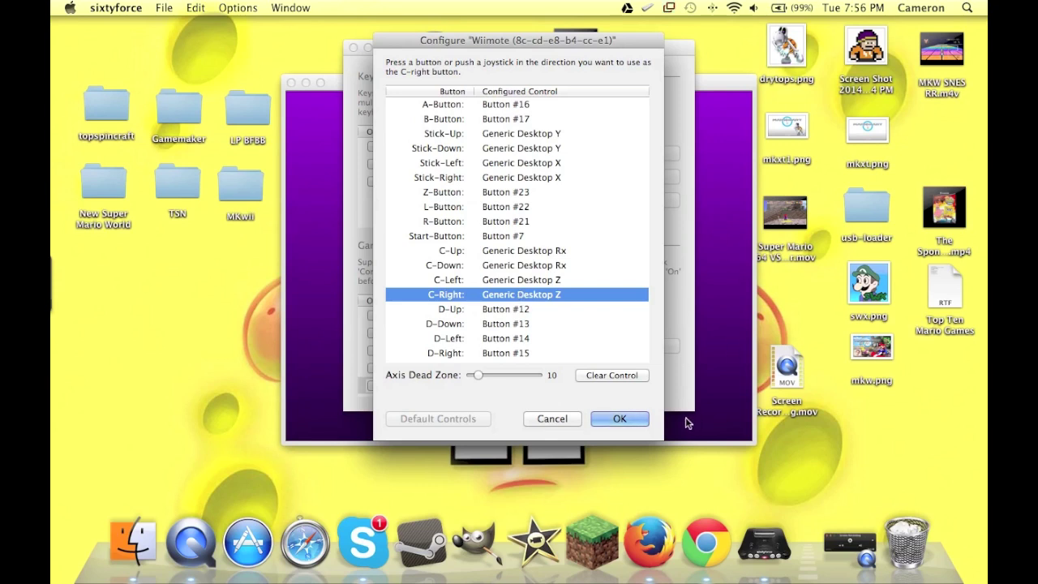
click(619, 417)
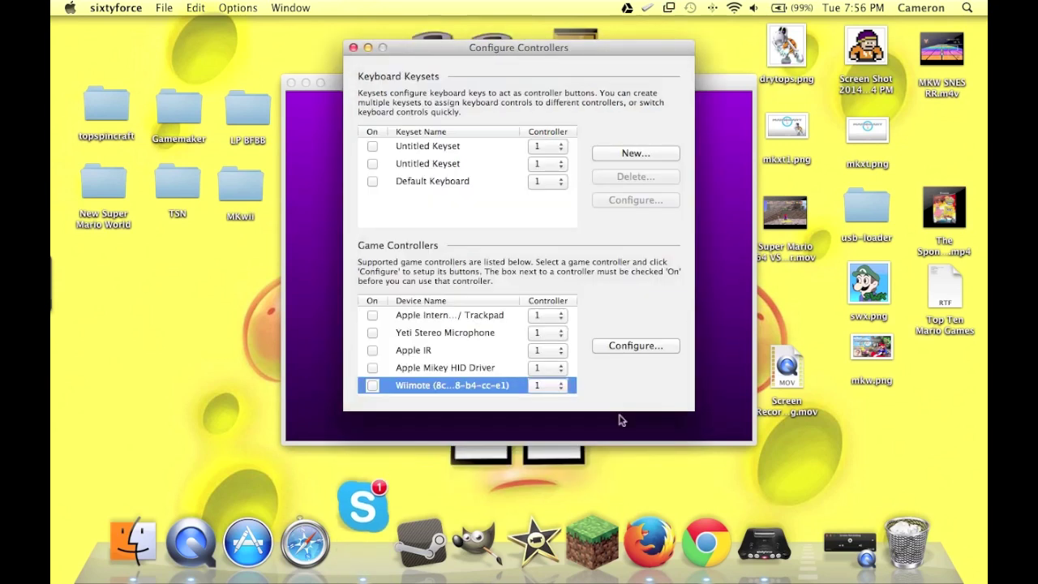
click(354, 49)
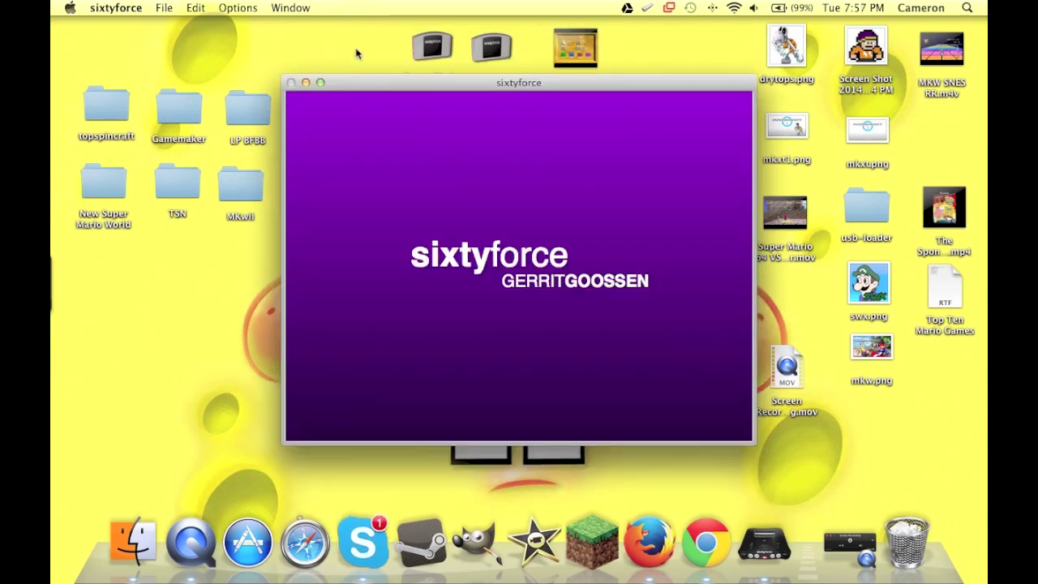
right_click(758, 559)
Quit sixtyforce, launch Dolphin from Applications, and close the Finder window.
click(770, 488)
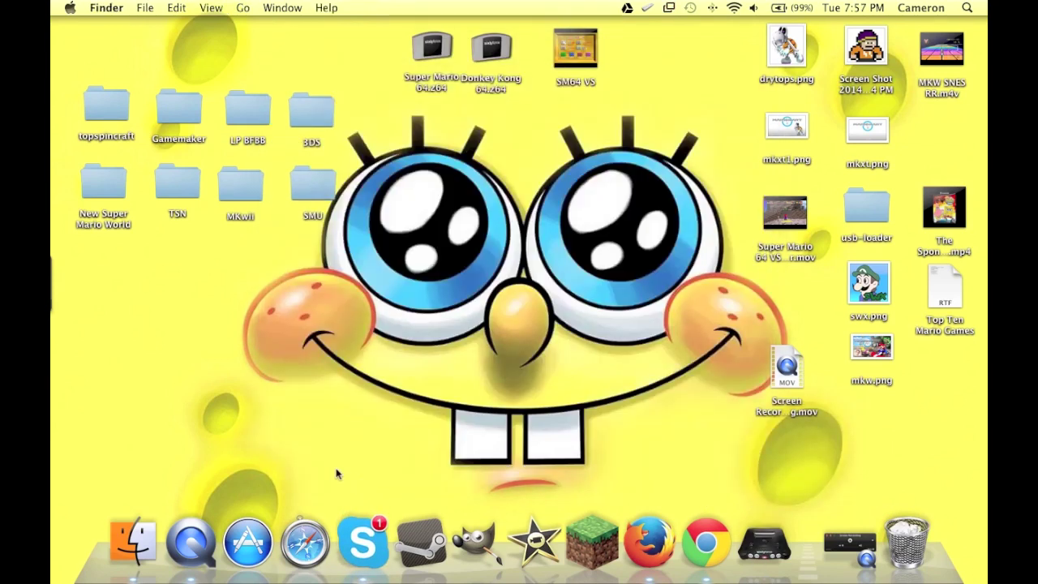
click(138, 537)
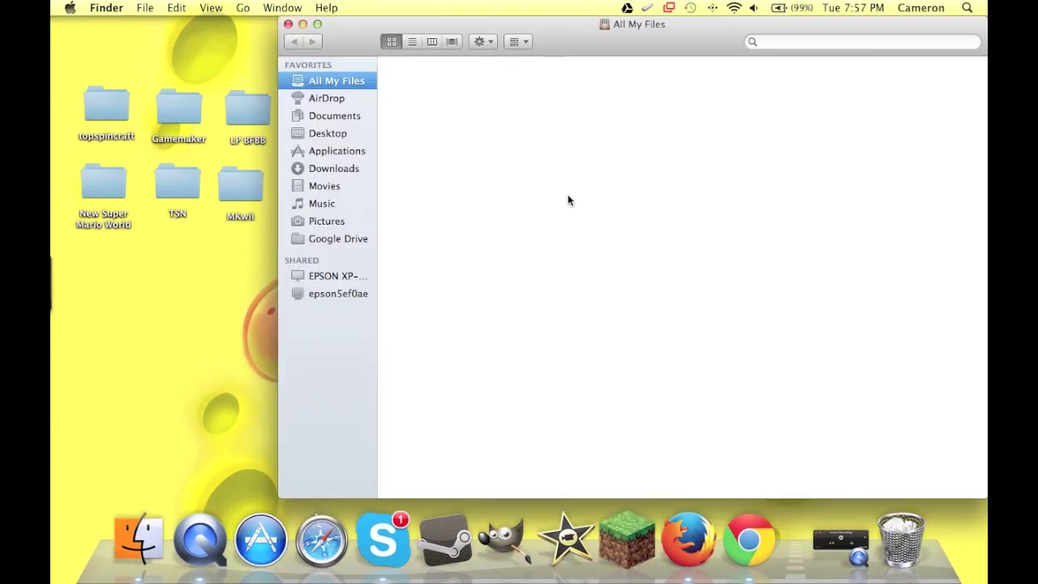
click(337, 151)
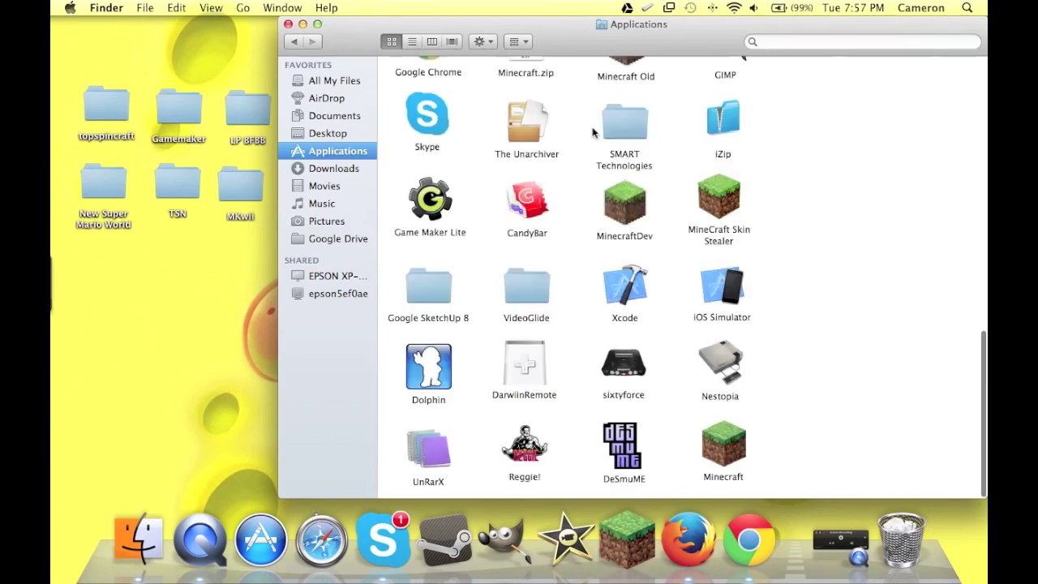
double_click(423, 367)
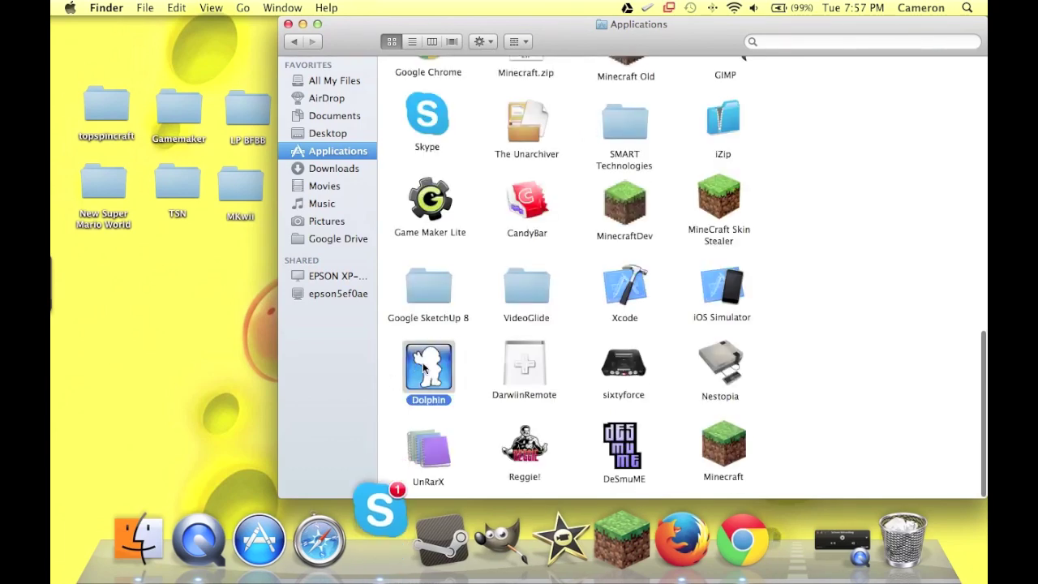
click(288, 25)
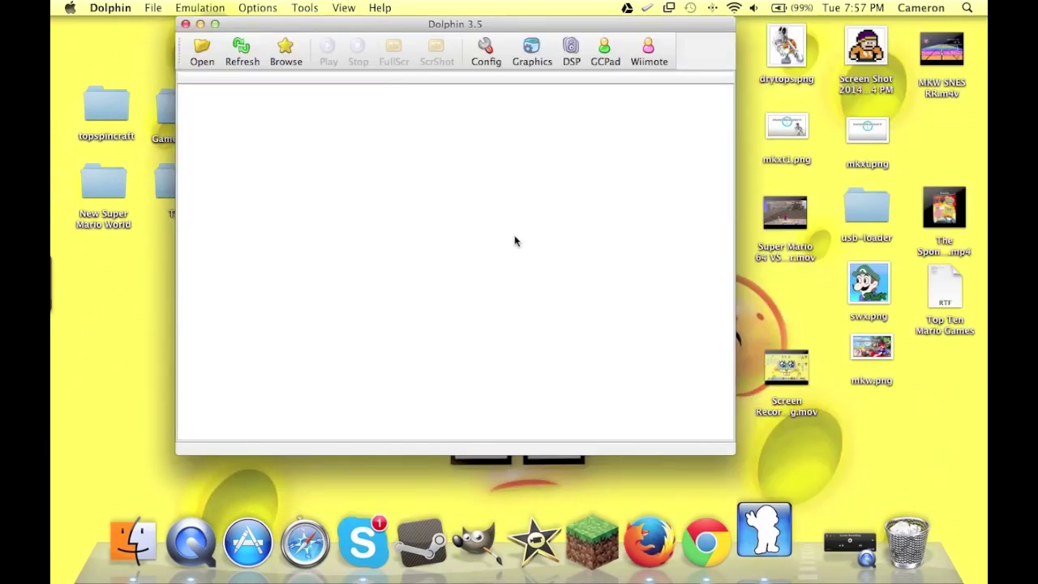
Bind GCPad 1's A and B to Buttons 16 and 17, rebind Main Stick Down, and save.
click(609, 50)
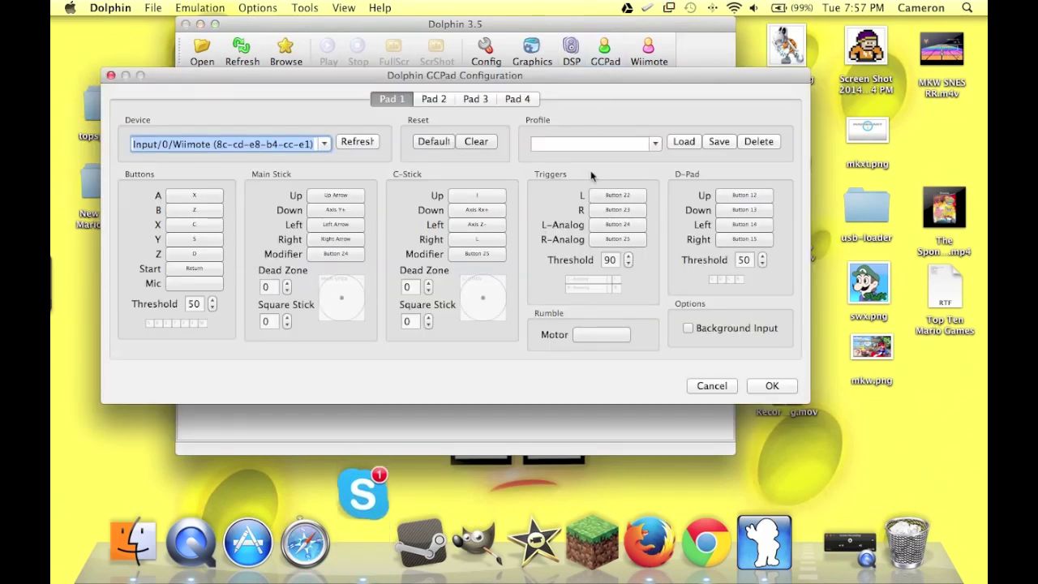
click(195, 196)
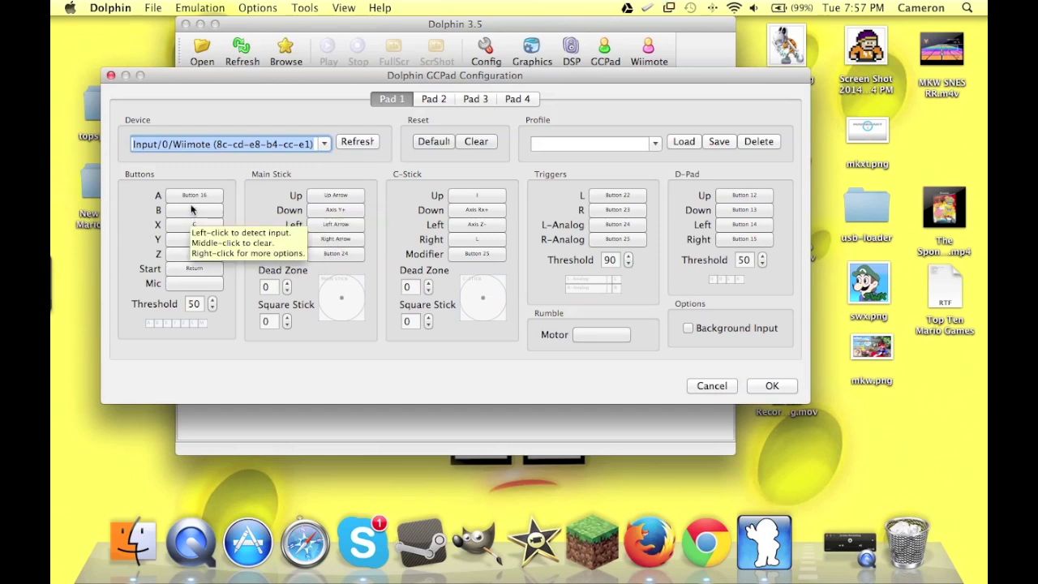
click(195, 212)
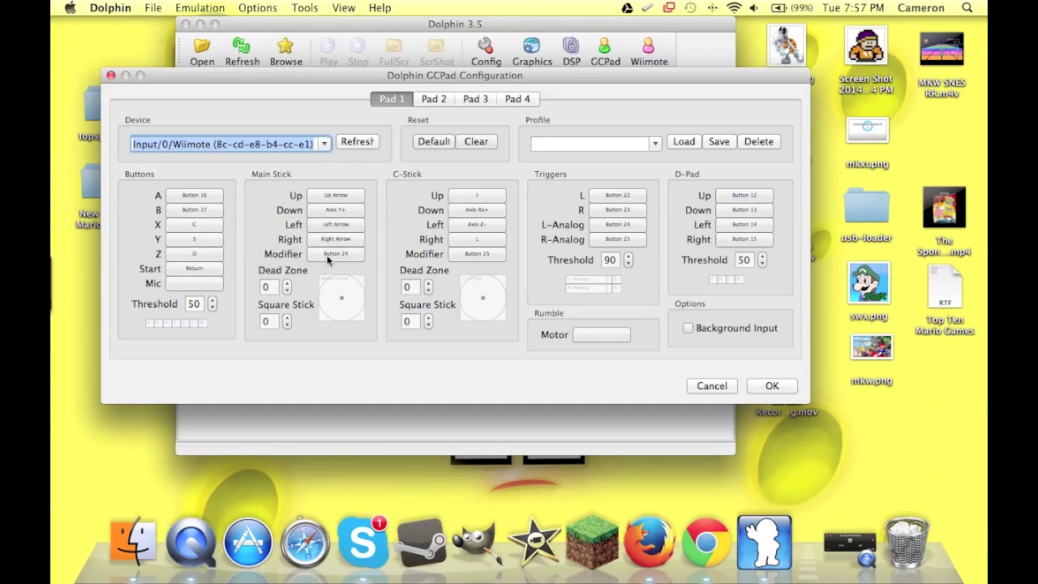
click(358, 213)
click(767, 385)
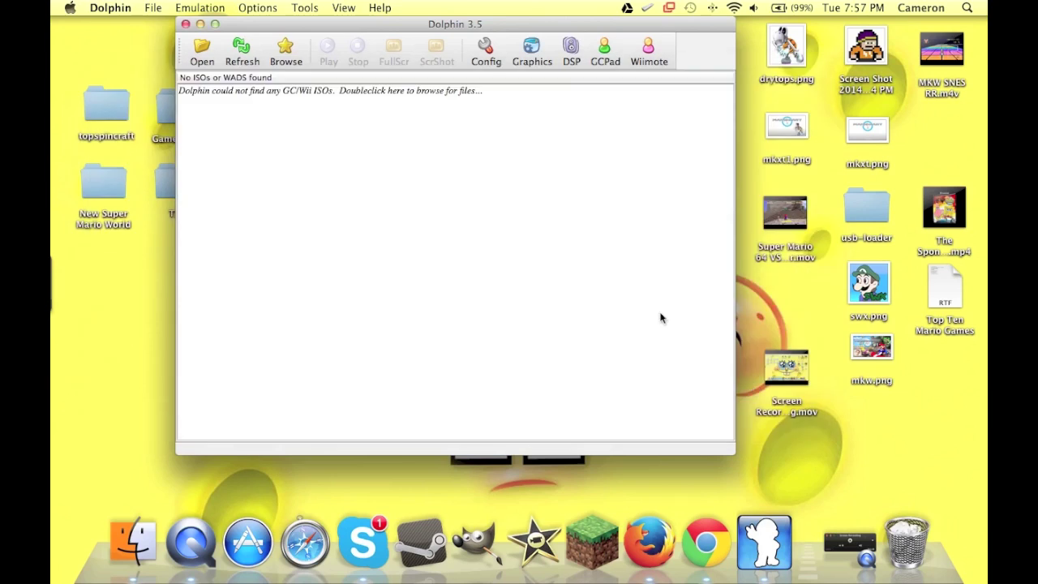
Quit Dolphin and ignore its crash report.
click(186, 25)
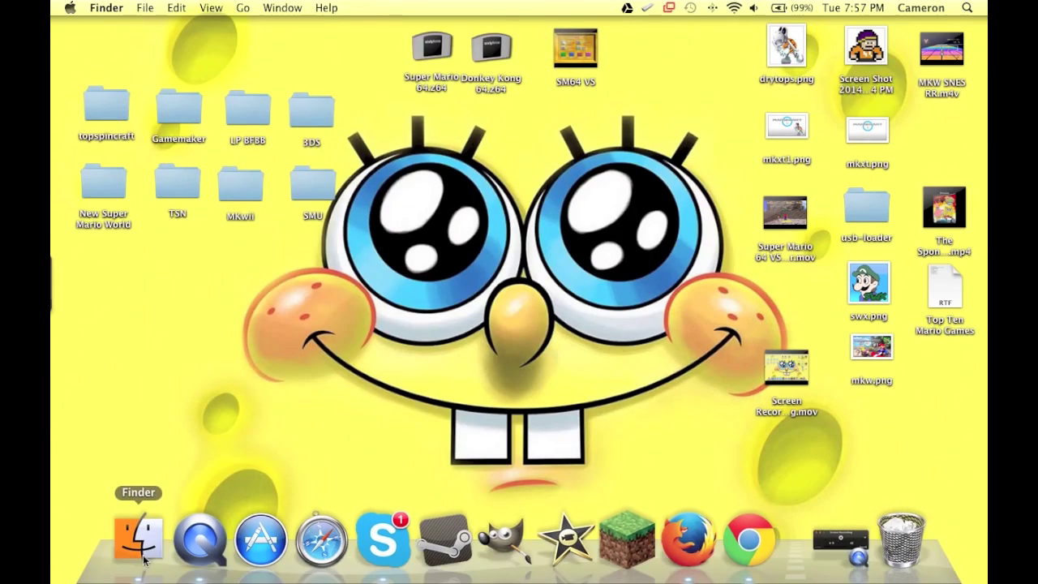
click(134, 541)
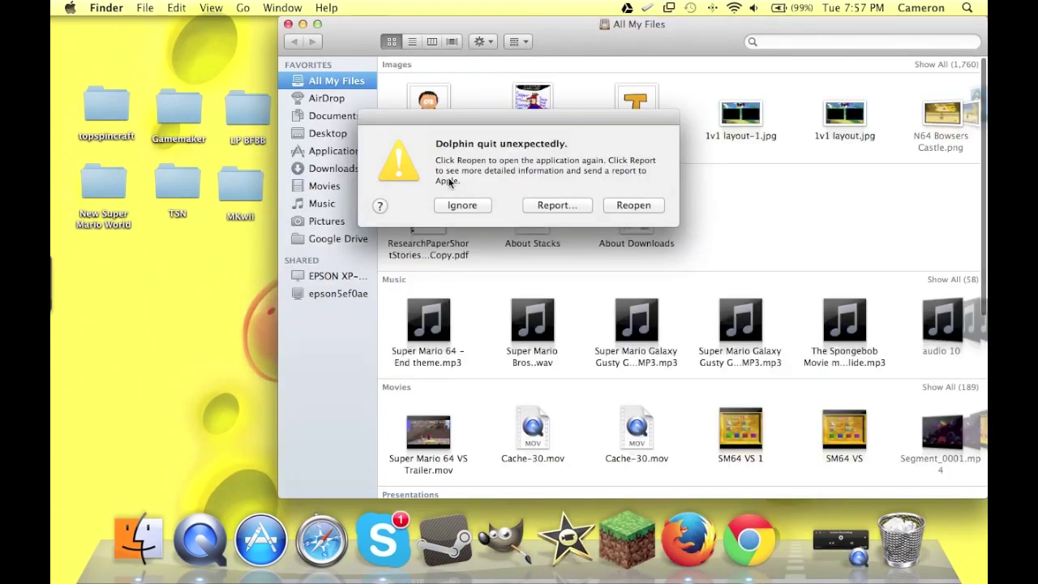
click(454, 201)
Launch Snes9x from the Applications folder and close the Finder window.
click(337, 151)
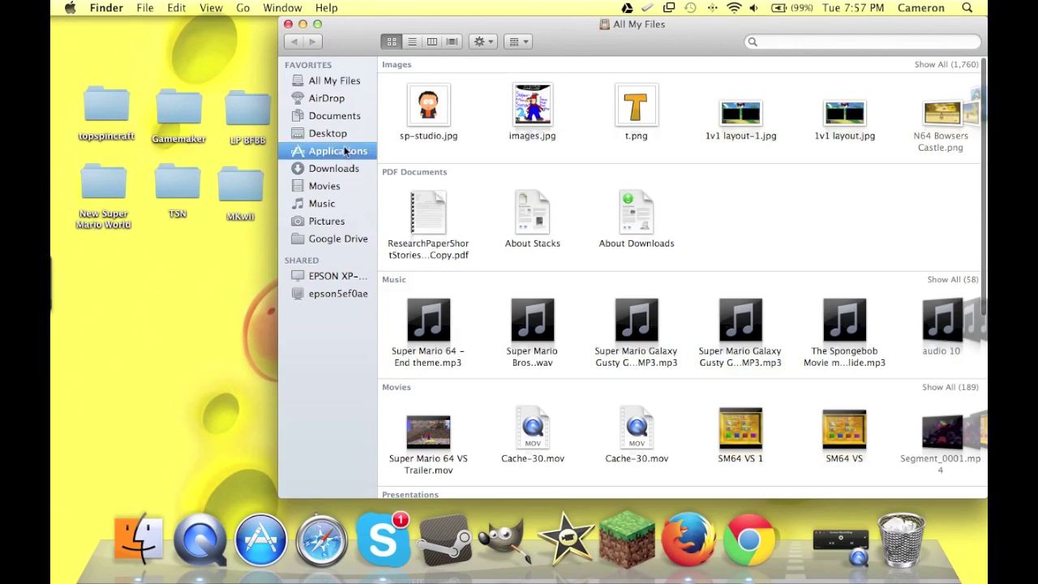
scroll(521, 258, down, 10)
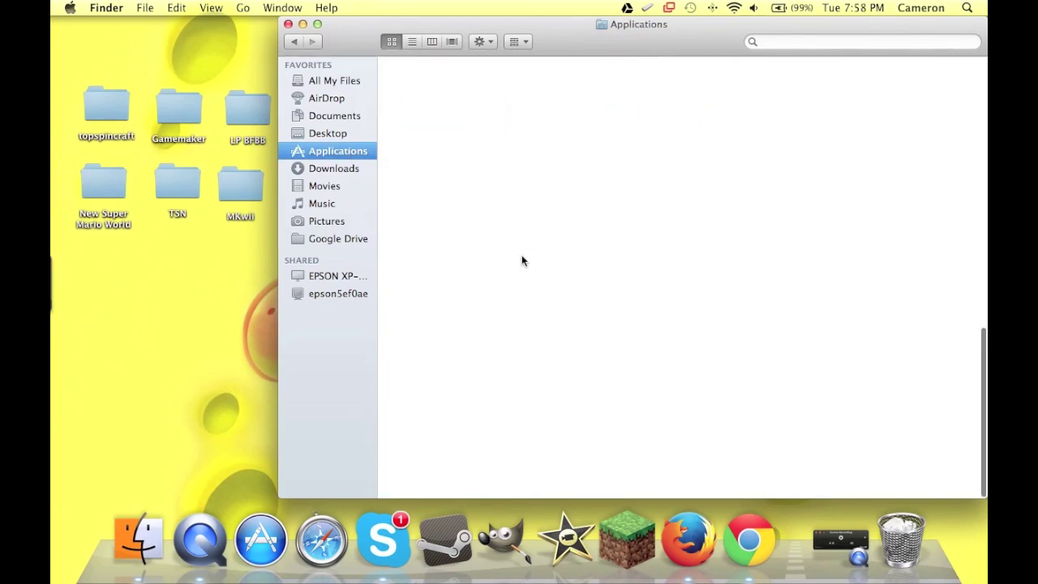
scroll(525, 255, up, 10)
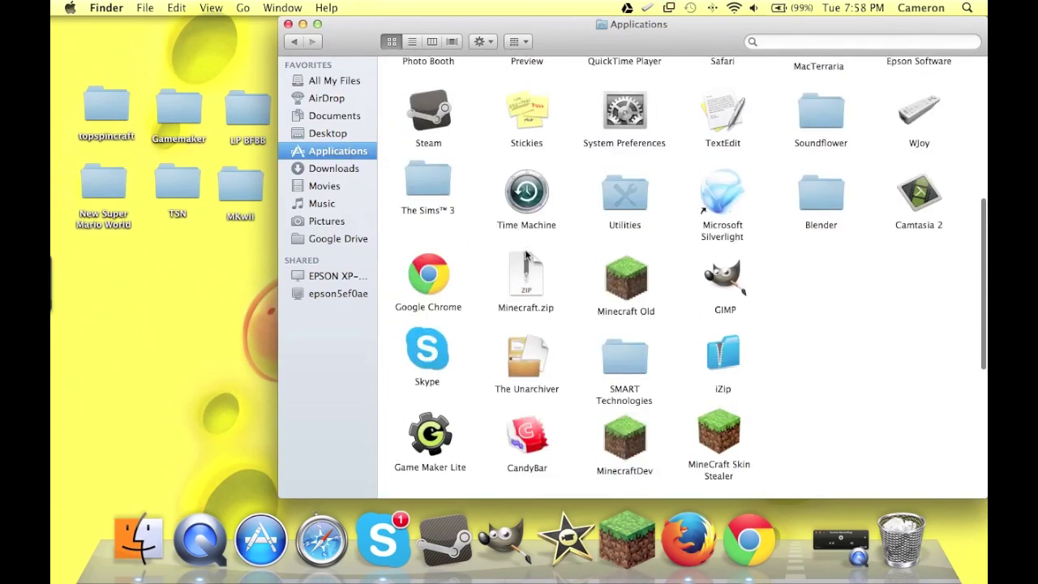
scroll(525, 256, up, 3)
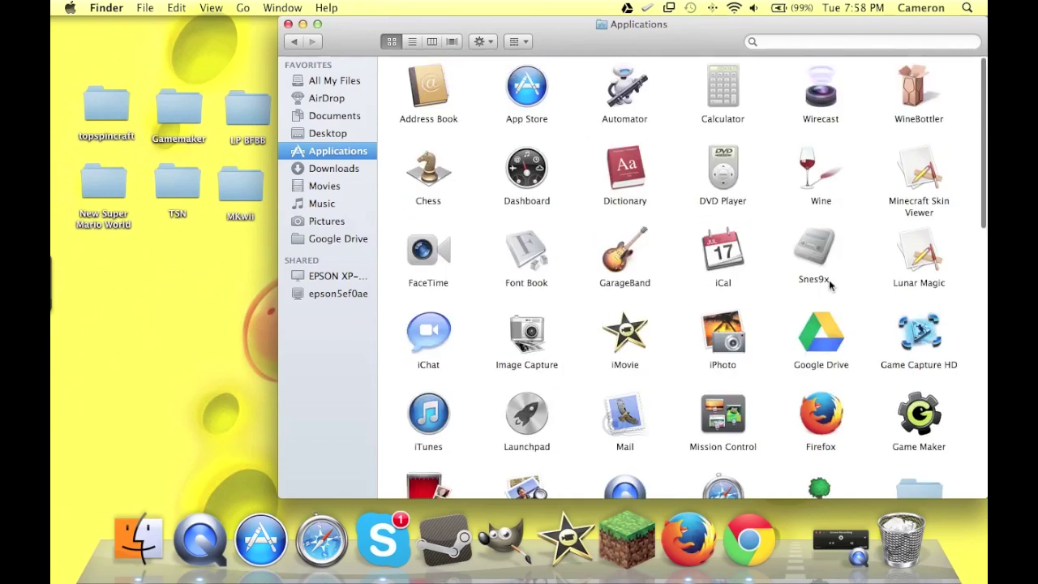
click(816, 245)
double_click(816, 245)
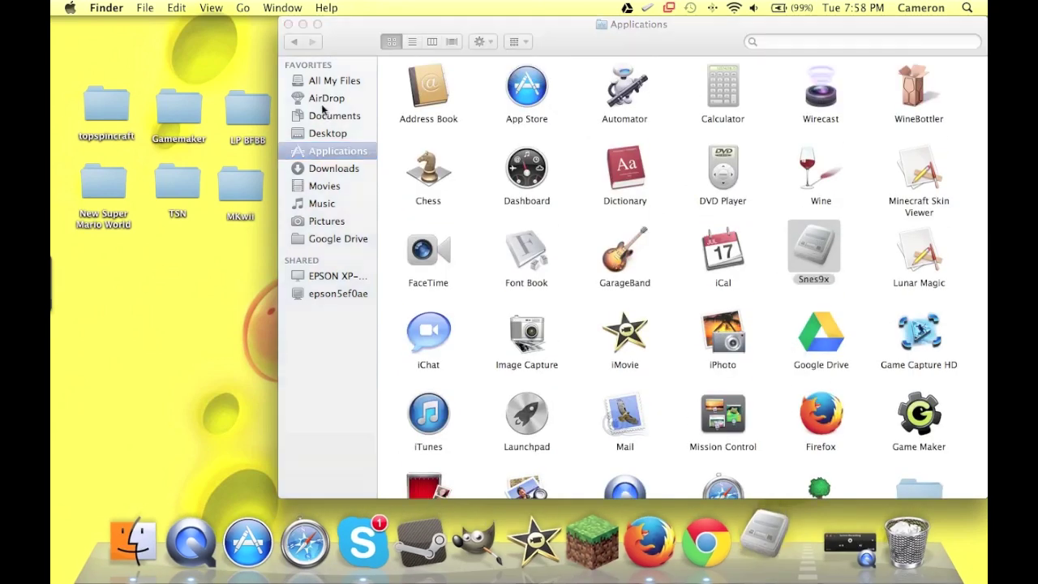
click(288, 25)
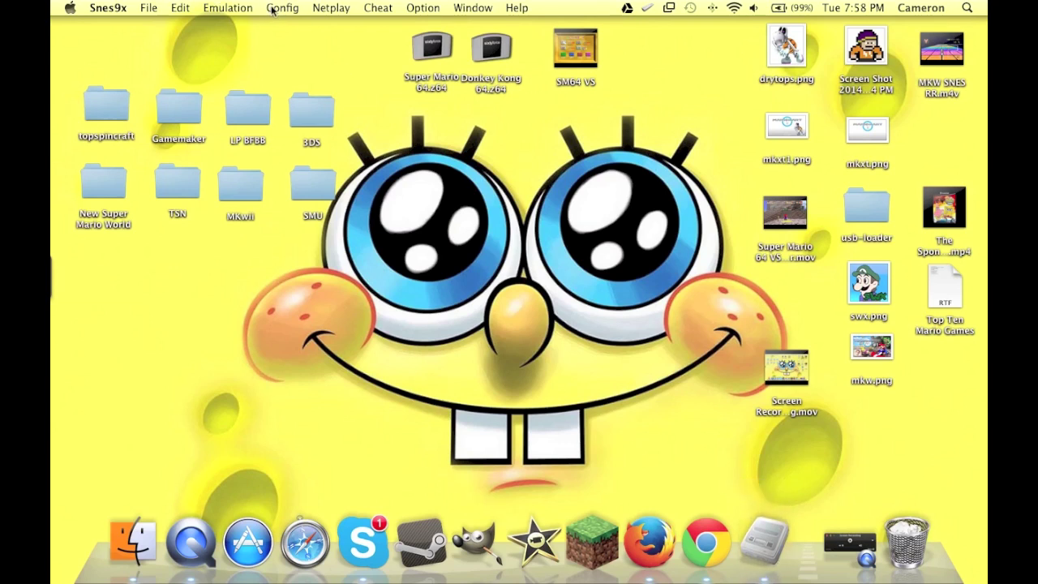
click(279, 8)
Assign a new controller input to Player 1's Left in Configure Controllers, then close it.
click(324, 39)
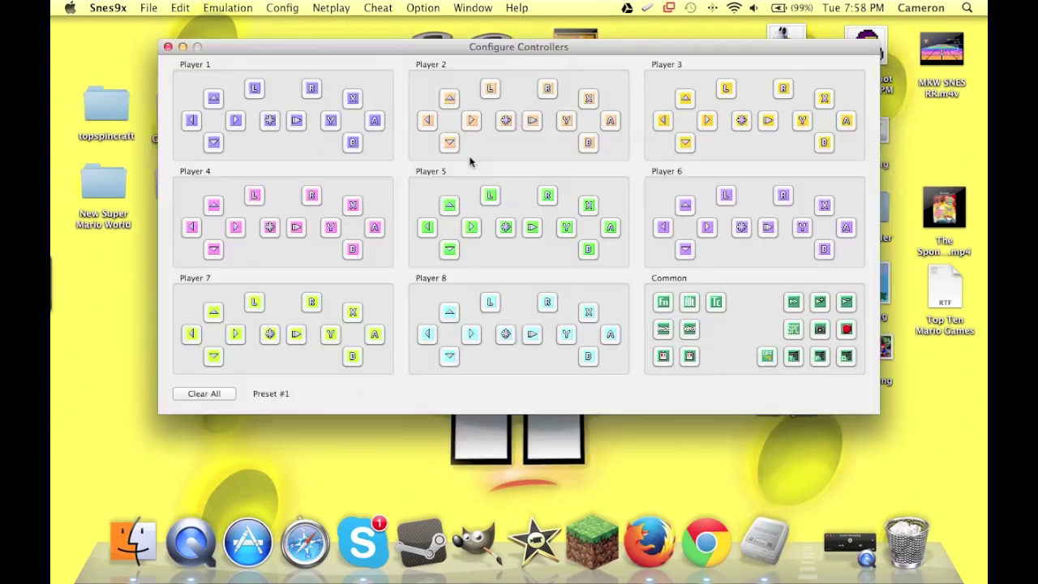
click(192, 120)
key(Left)
click(168, 48)
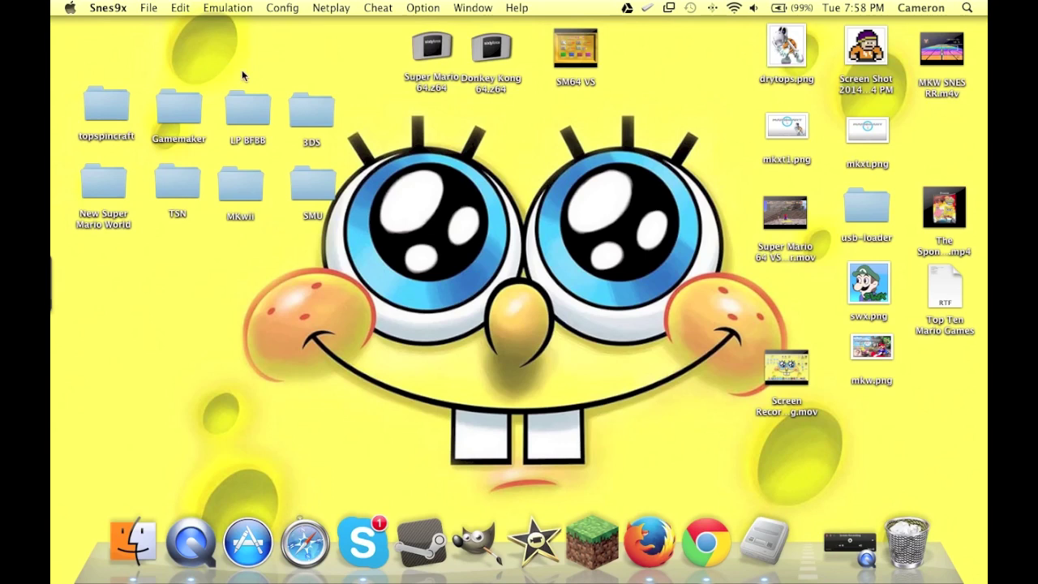
Bring Finder to the front by selecting the empty desktop.
click(658, 291)
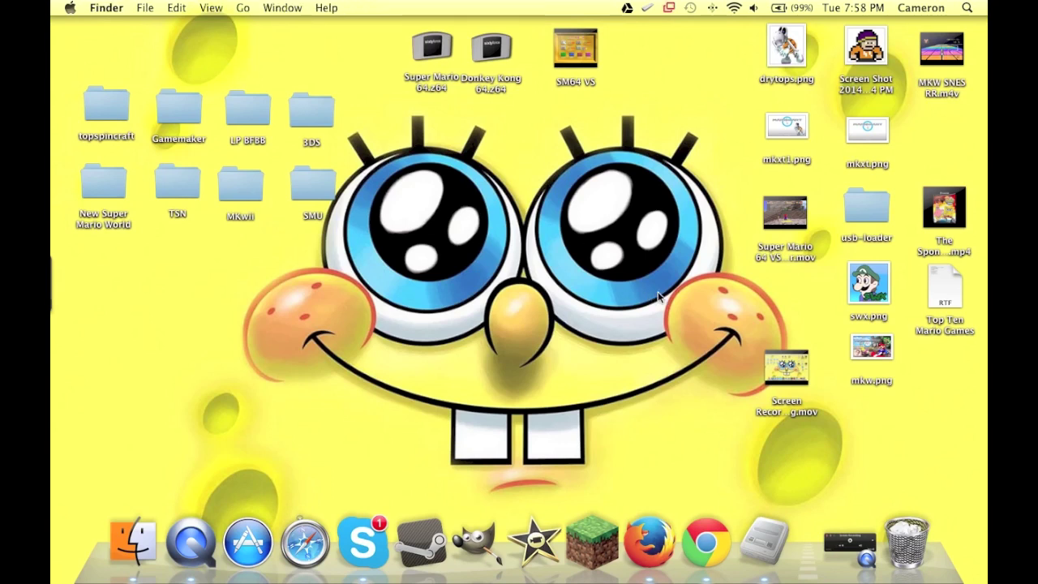